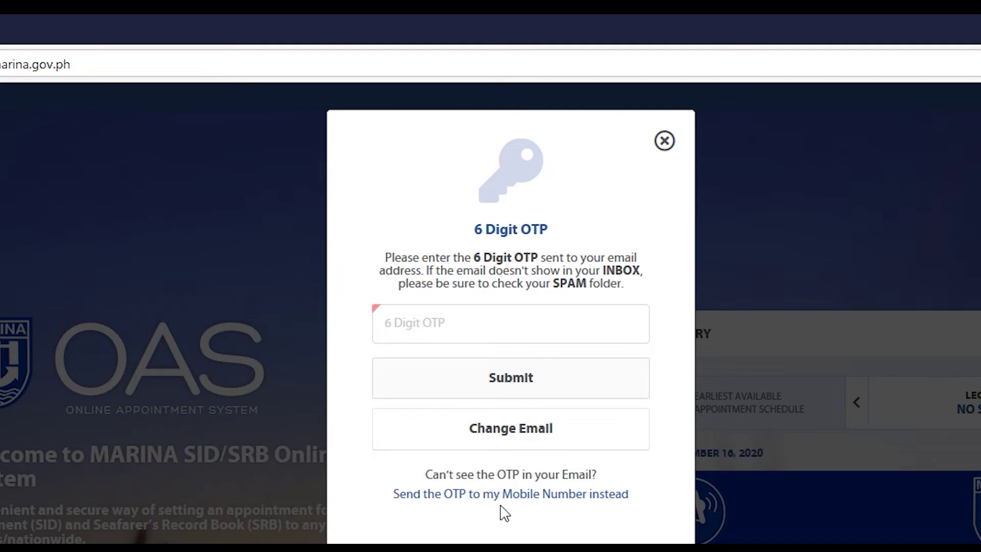
Step: Have the 6-digit OTP sent by SMS to the applicant's mobile number, then continue to code entry
{"action": "left_click", "coordinate": [533, 498]}
{"action": "left_click", "coordinate": [470, 310]}
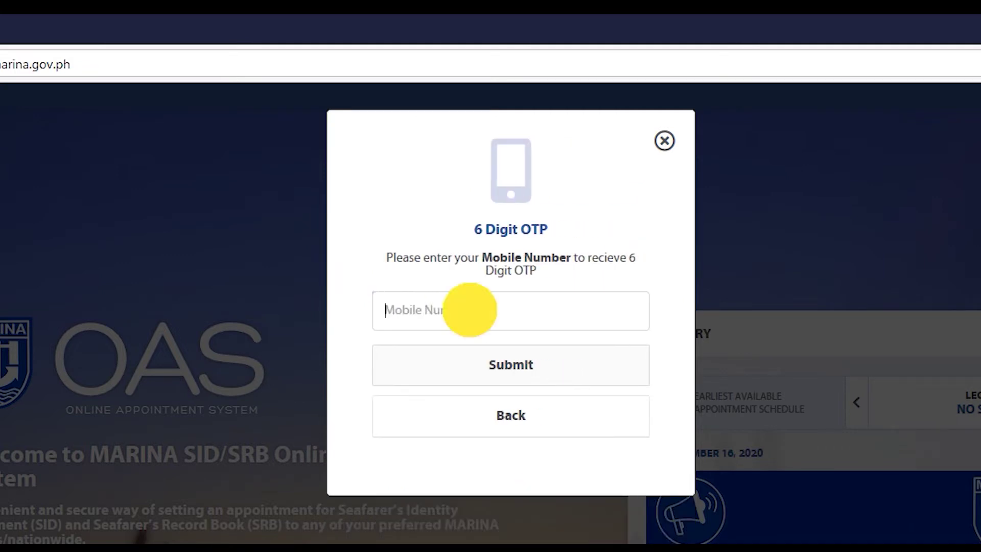
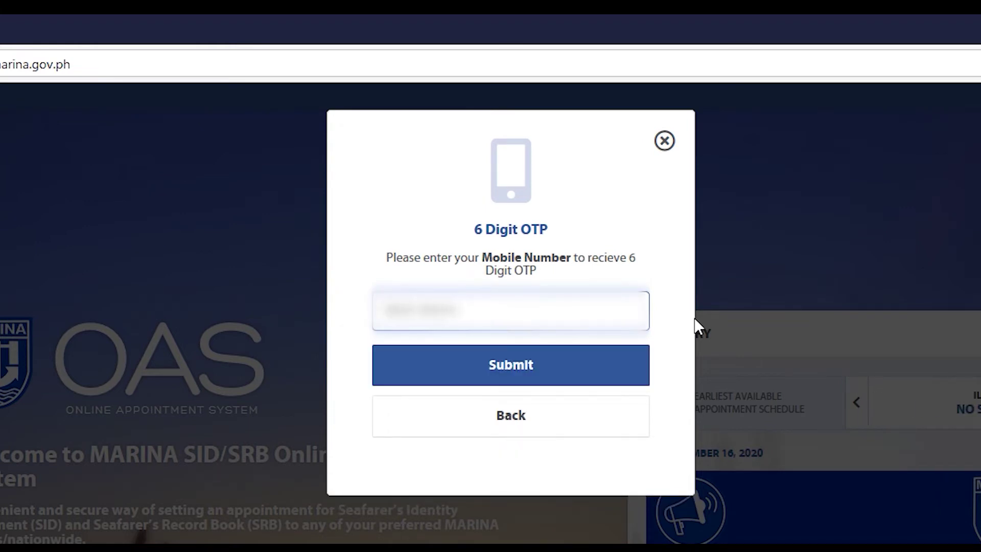
{"action": "left_click", "coordinate": [557, 367]}
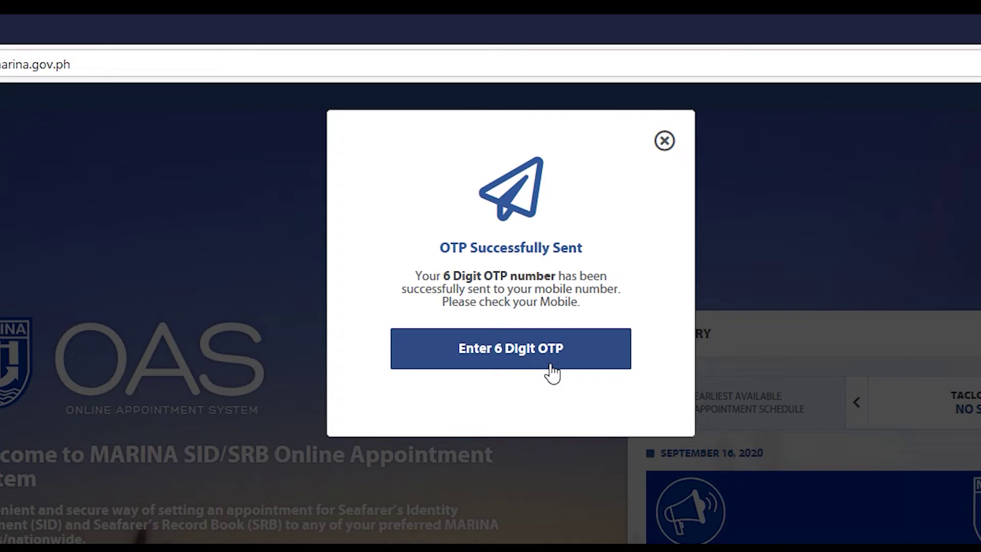
{"action": "left_click", "coordinate": [478, 357]}
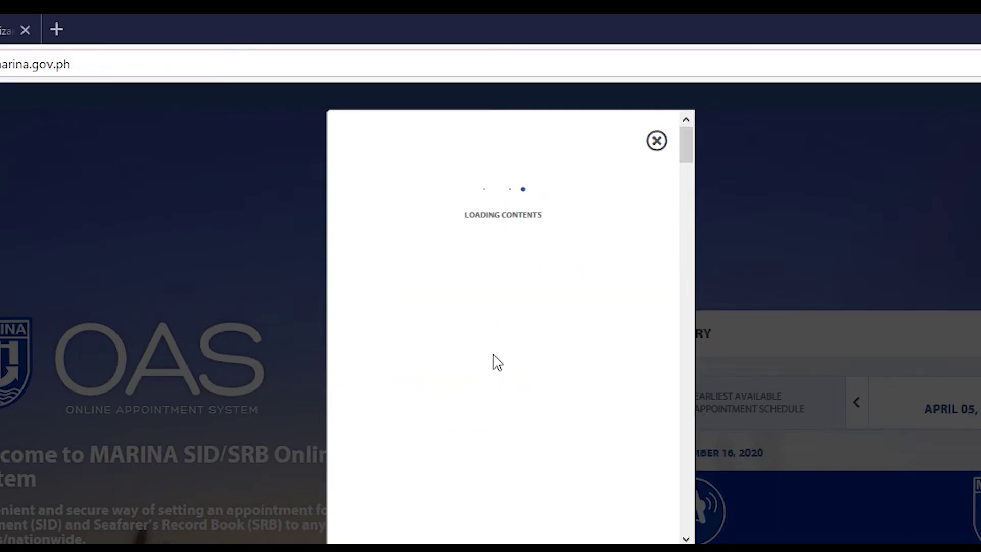
Step: Enter the one-time code received on the phone and submit it for verification
{"action": "left_click", "coordinate": [504, 327]}
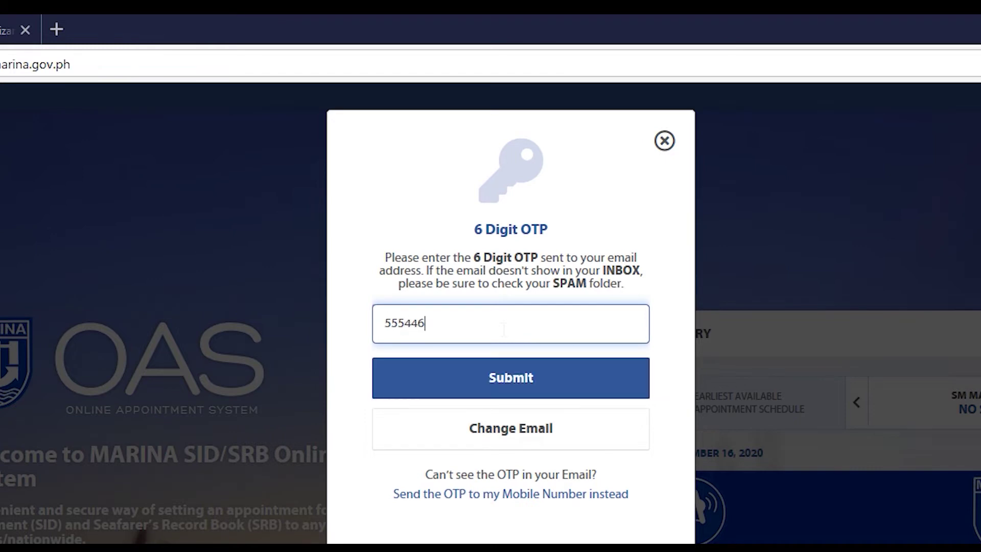
{"action": "left_click", "coordinate": [516, 381]}
{"action": "left_click", "coordinate": [517, 382]}
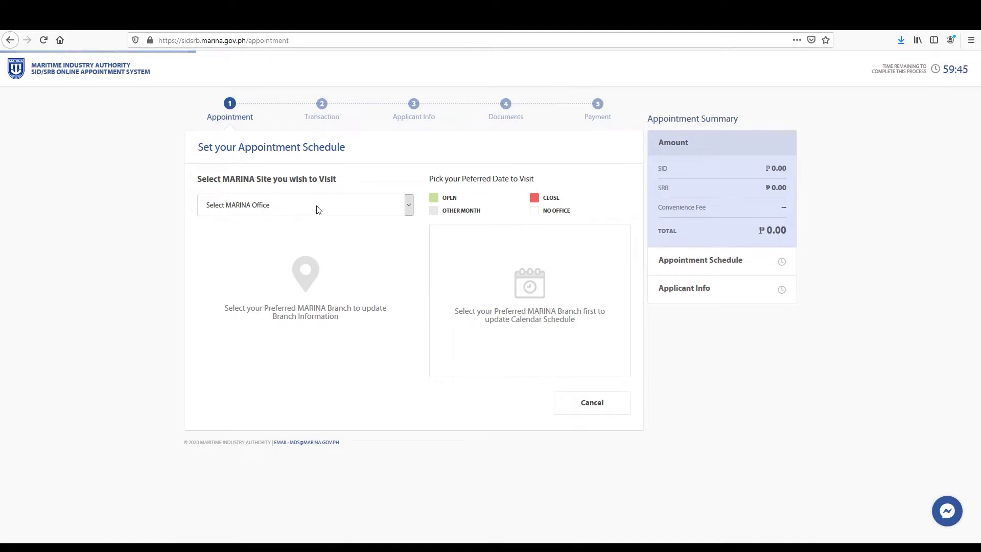
Step: Select PITX as the MARINA office and browse its availability through February 2021
{"action": "left_click", "coordinate": [375, 207]}
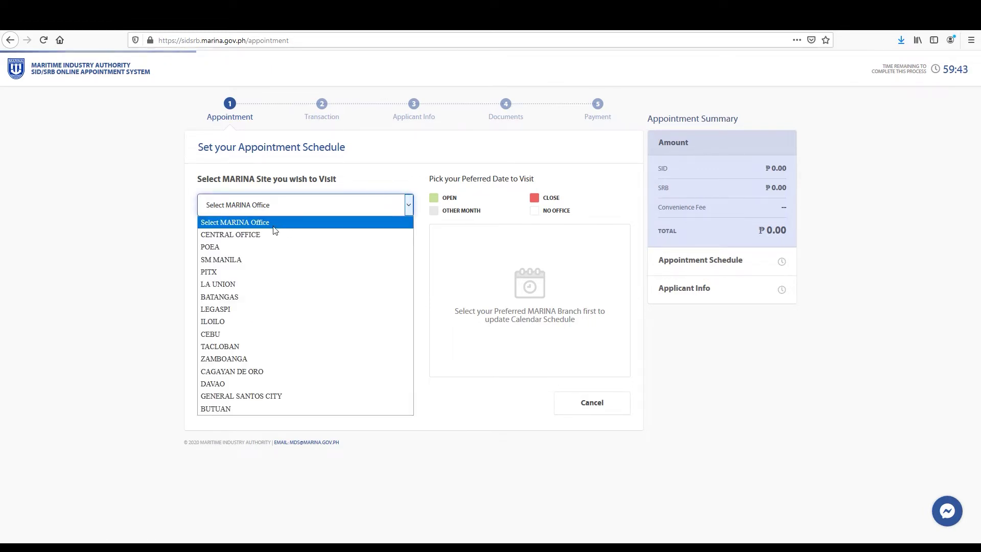
{"action": "key", "text": "Down"}
{"action": "left_click", "coordinate": [188, 321]}
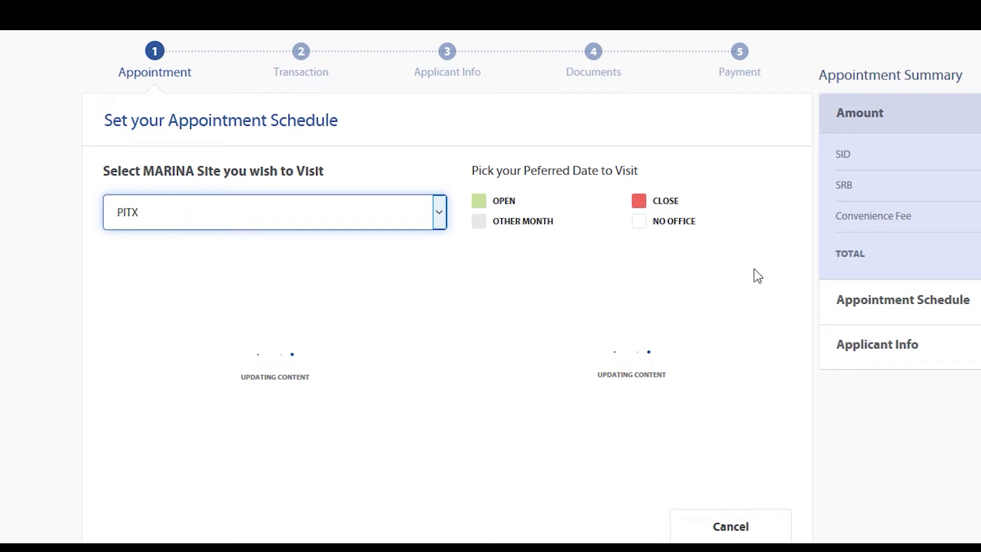
{"action": "left_click", "coordinate": [775, 270]}
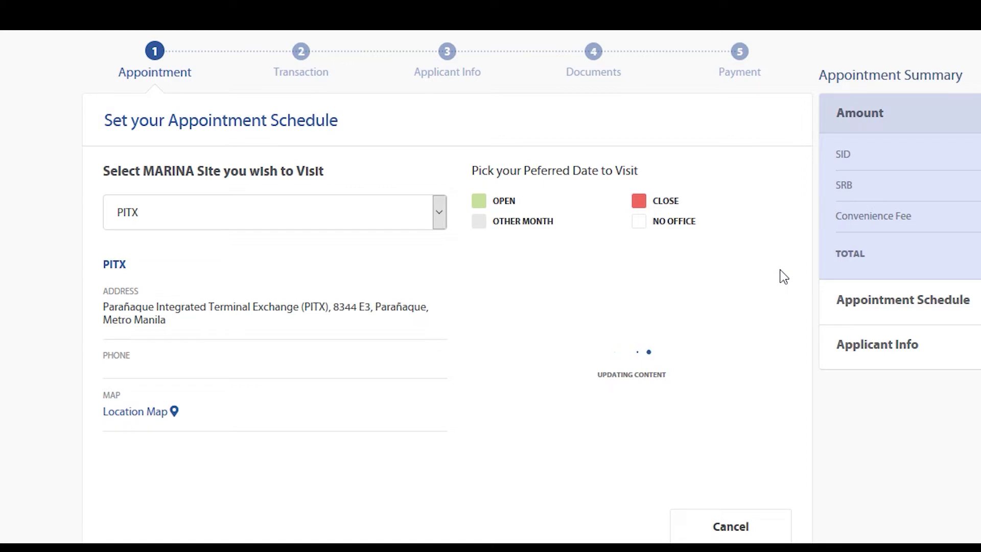
{"action": "left_click", "coordinate": [777, 271]}
Step: Switch the office to CENTRAL OFFICE and display its January 2021 calendar
{"action": "left_click", "coordinate": [440, 223]}
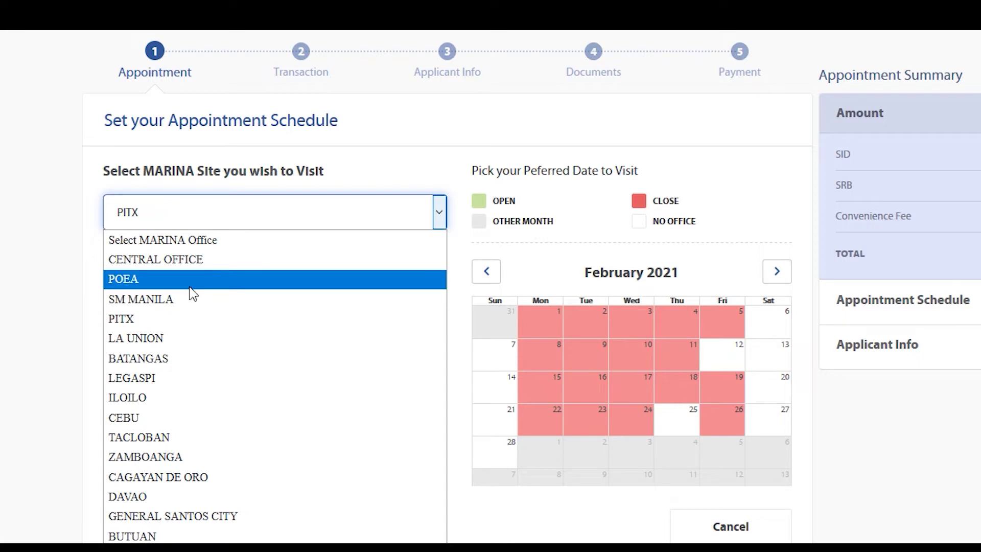
{"action": "left_click", "coordinate": [168, 260]}
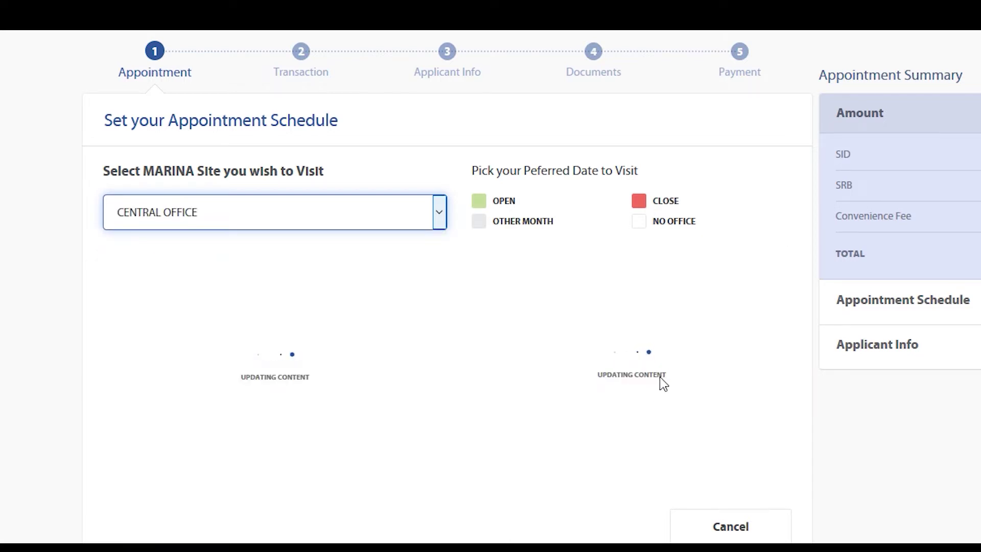
{"action": "left_click", "coordinate": [774, 272]}
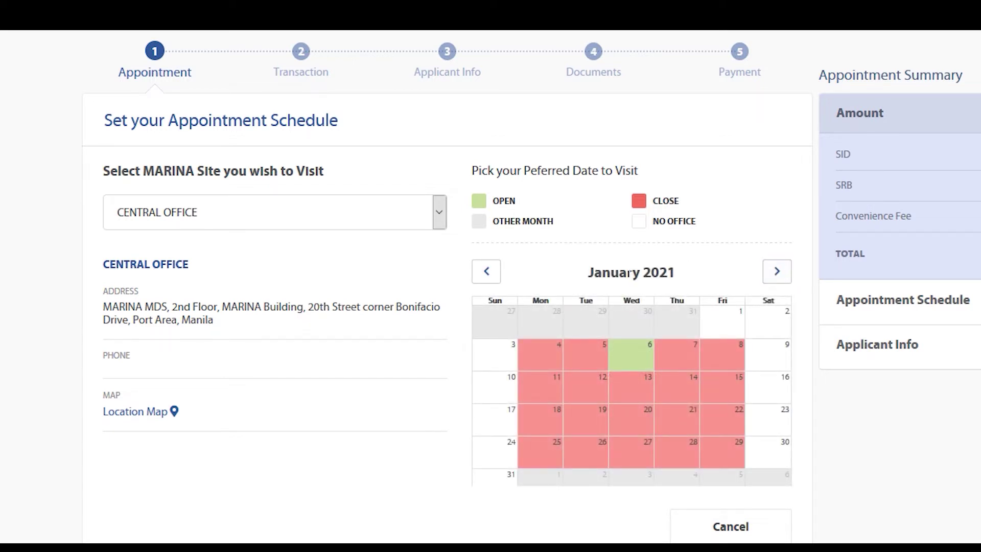
Step: Book January 6, 2021 in the 08:00 AM–01:00 PM slot and continue
{"action": "left_click", "coordinate": [638, 364]}
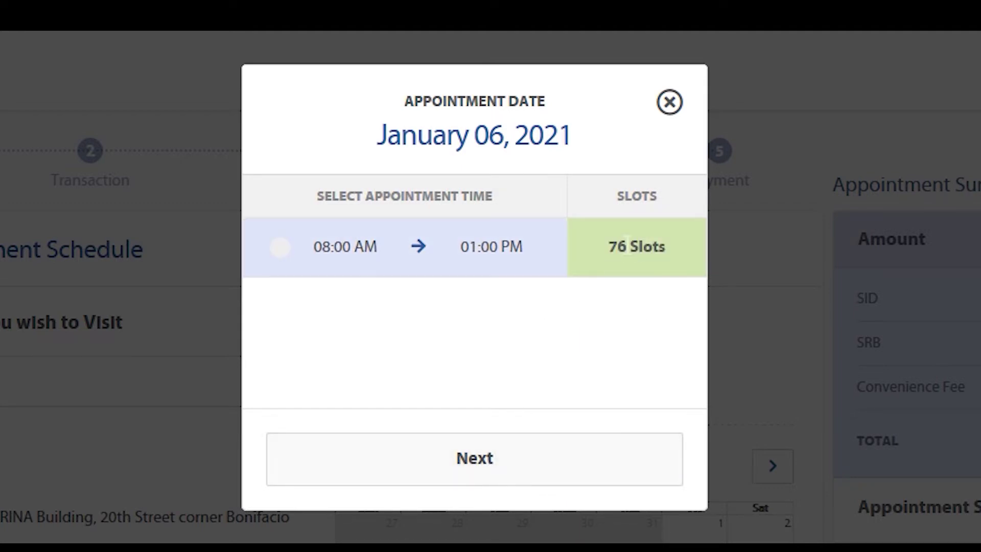
{"action": "left_click", "coordinate": [279, 248]}
{"action": "left_click", "coordinate": [514, 466]}
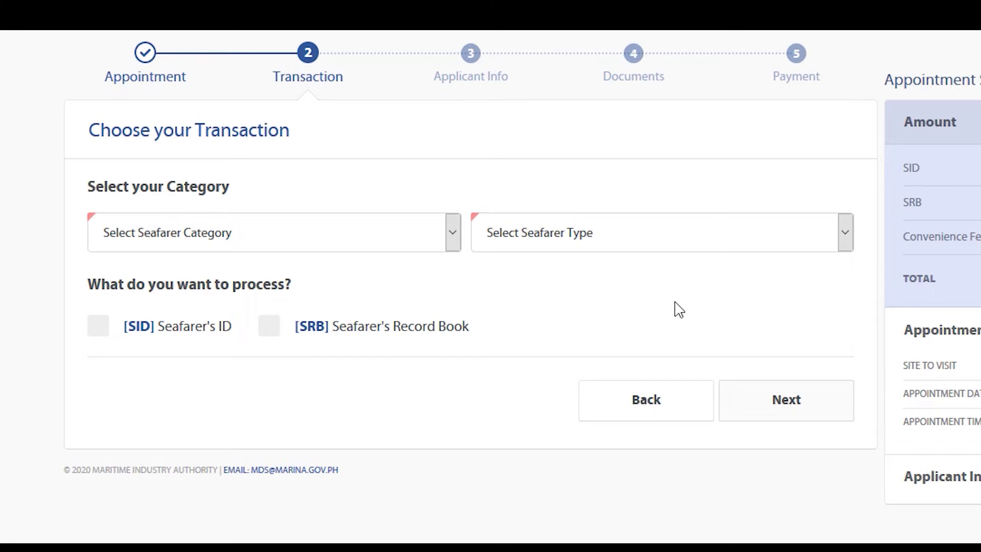
Step: Set the seafarer category to Overseas and the seafarer type to Officer
{"action": "left_click", "coordinate": [454, 236]}
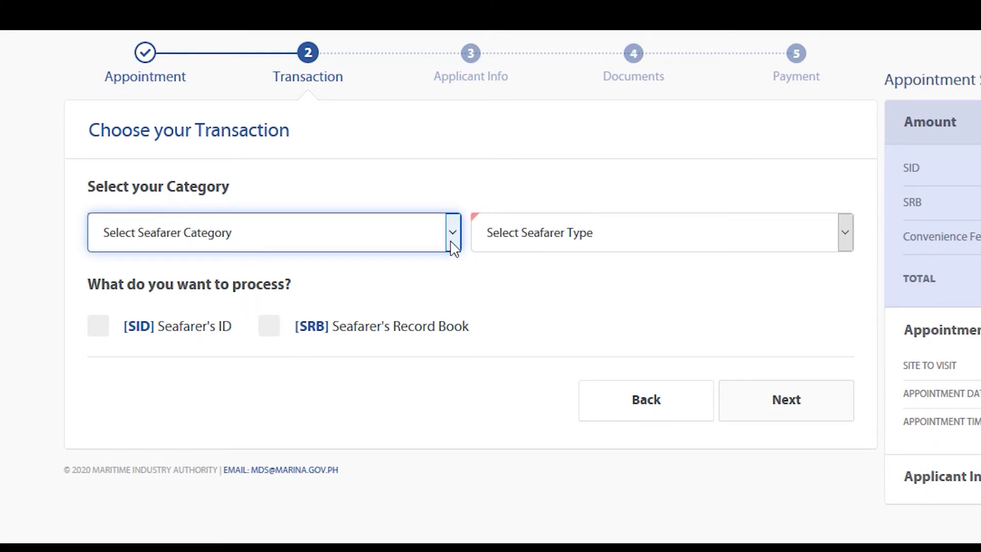
{"action": "left_click", "coordinate": [454, 249]}
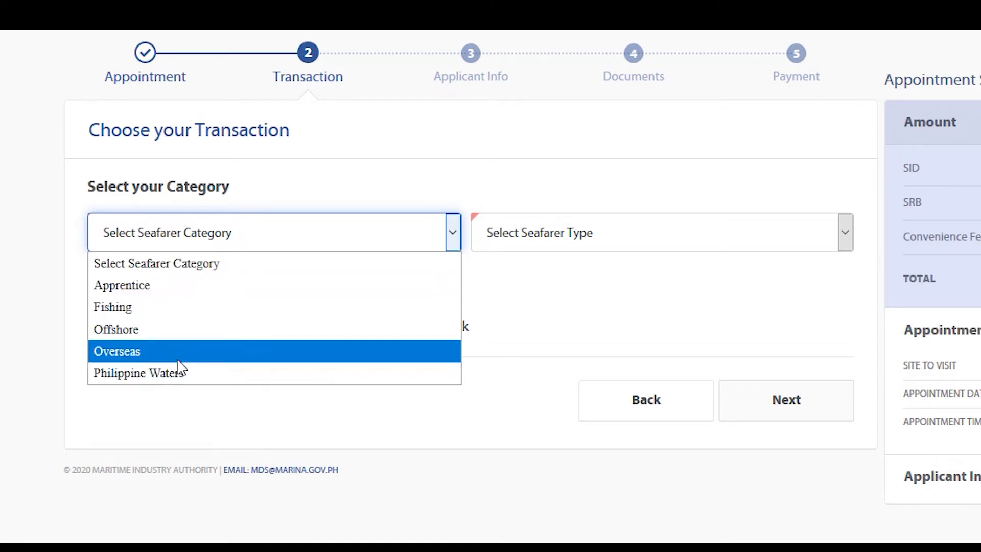
{"action": "left_click", "coordinate": [143, 353]}
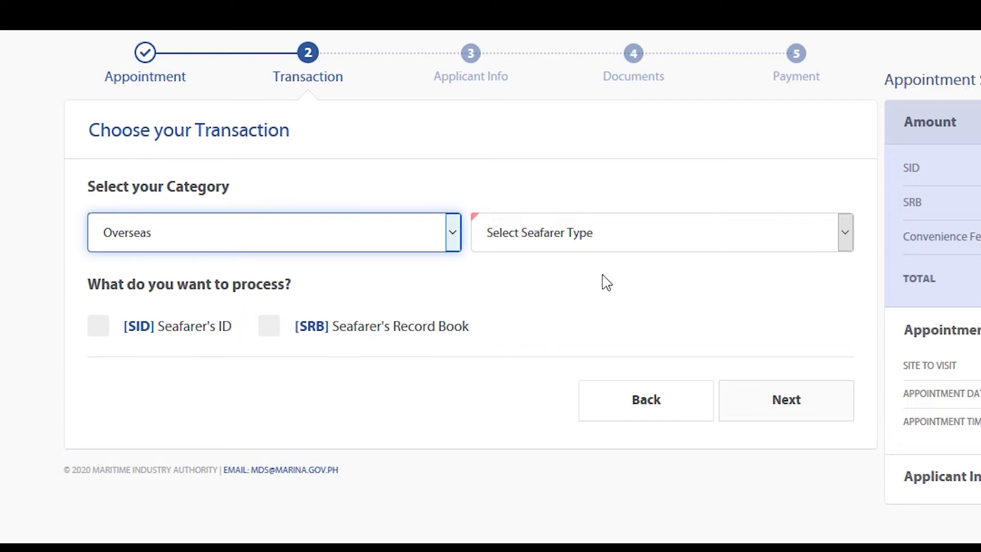
{"action": "left_click", "coordinate": [694, 230]}
{"action": "left_click", "coordinate": [844, 235]}
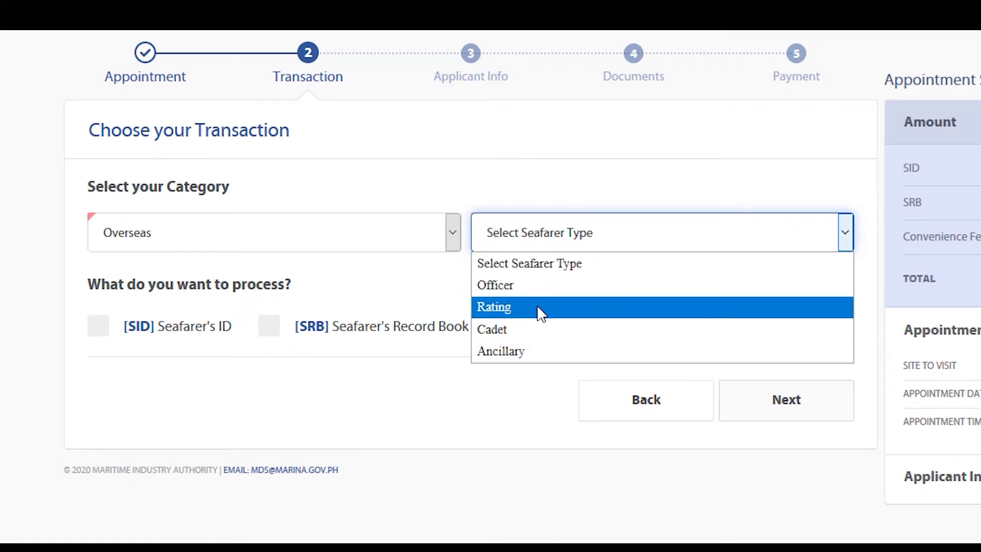
{"action": "left_click", "coordinate": [554, 294]}
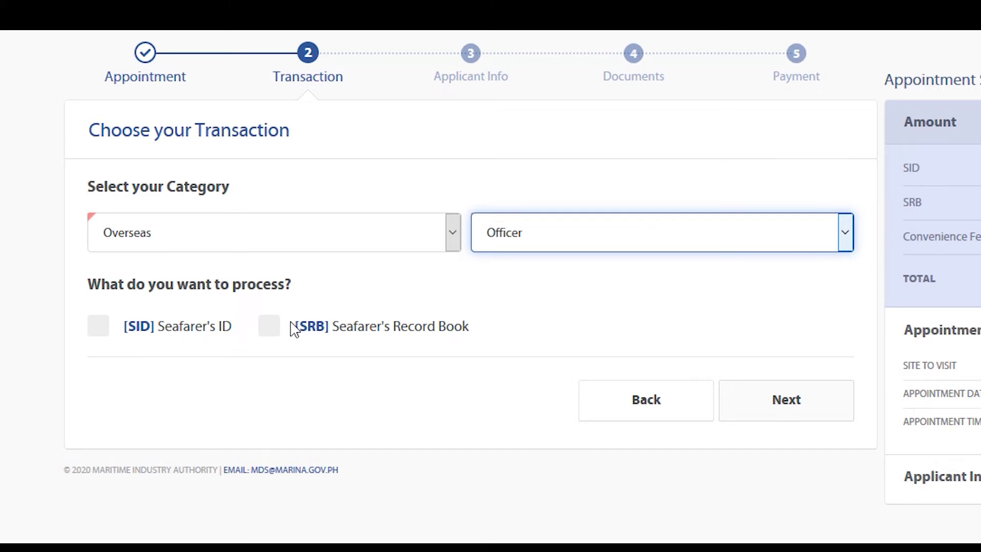
Step: Choose a New Seafarer's ID transaction (₱600.00) and proceed to the information form
{"action": "left_click", "coordinate": [99, 332]}
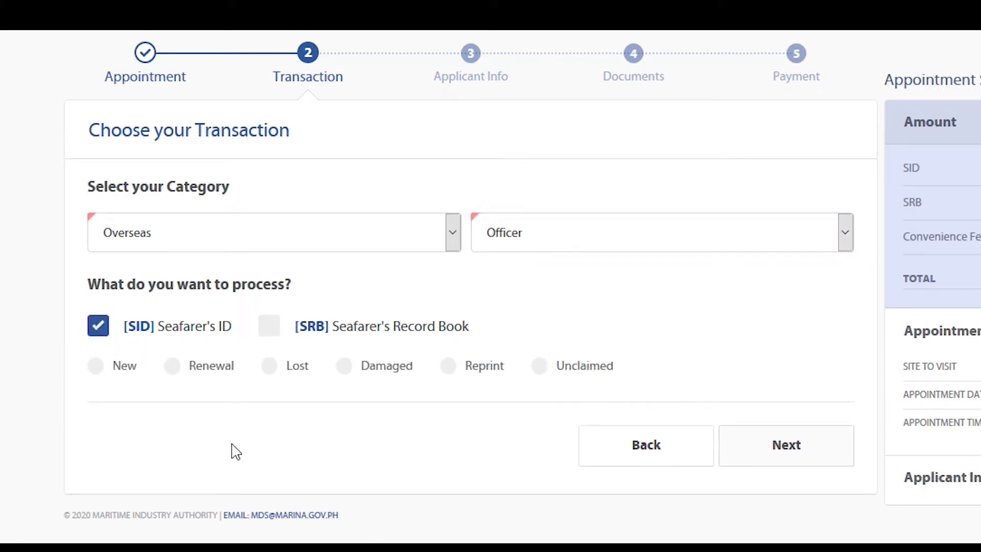
{"action": "left_click", "coordinate": [95, 370]}
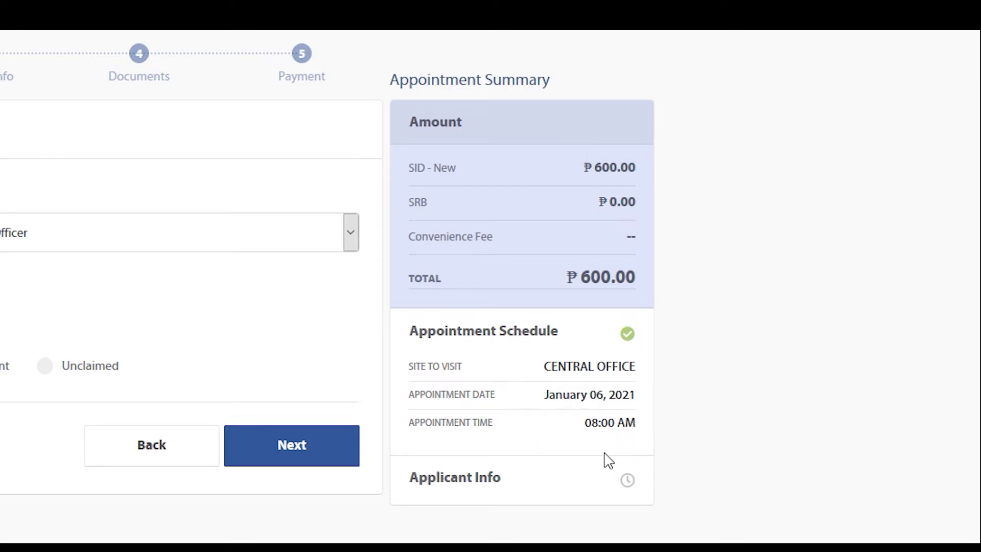
{"action": "left_click", "coordinate": [319, 449]}
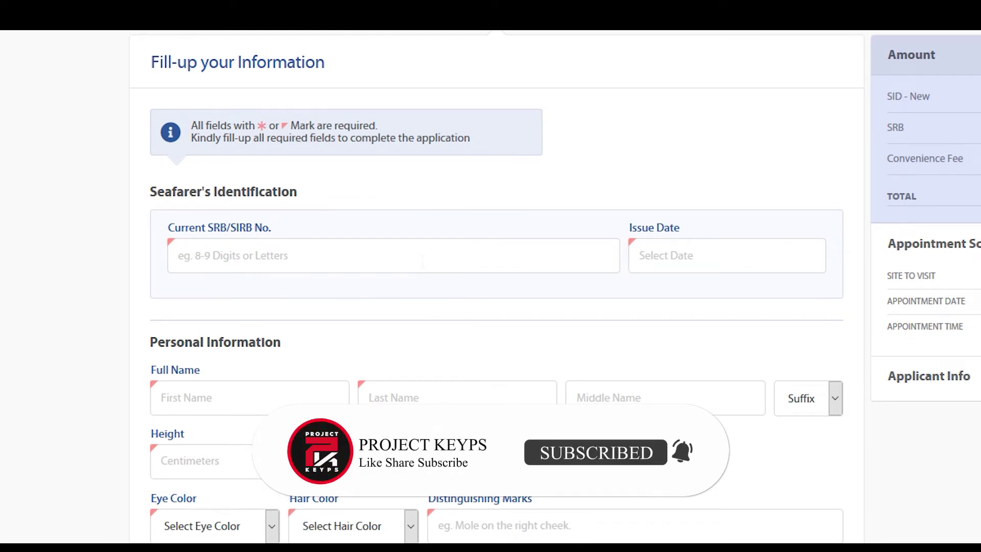
Step: Start at the current SRB/SIRB number field and scroll through all applicant information sections
{"action": "left_click", "coordinate": [424, 262]}
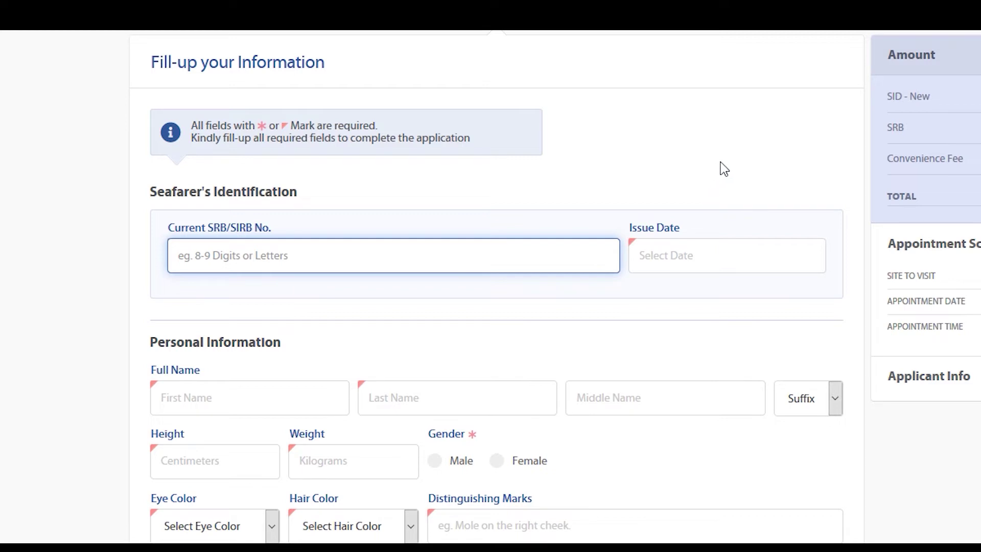
{"action": "scroll", "coordinate": [409, 284], "scroll_direction": "down", "scroll_amount": 3}
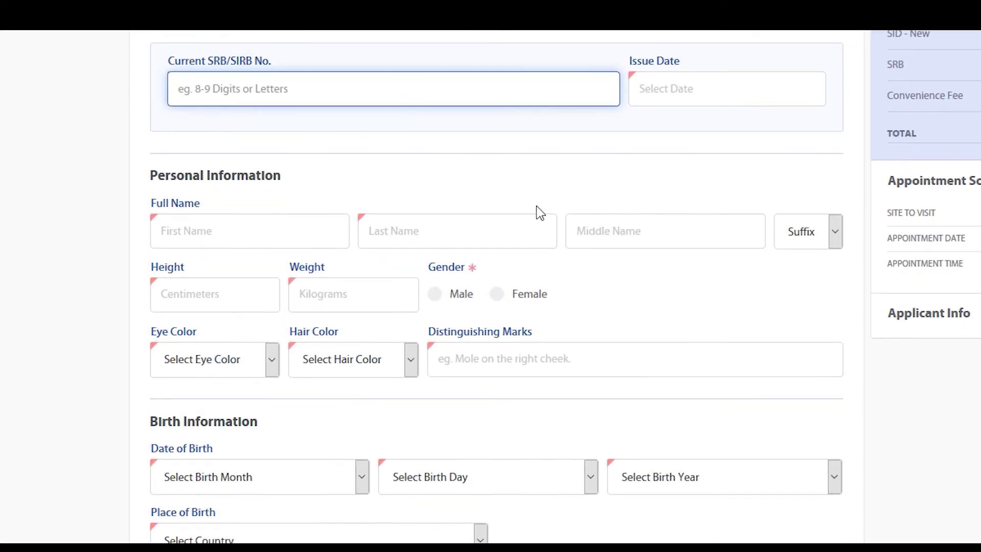
{"action": "scroll", "coordinate": [580, 302], "scroll_direction": "down", "scroll_amount": 2}
{"action": "scroll", "coordinate": [582, 302], "scroll_direction": "down", "scroll_amount": 10}
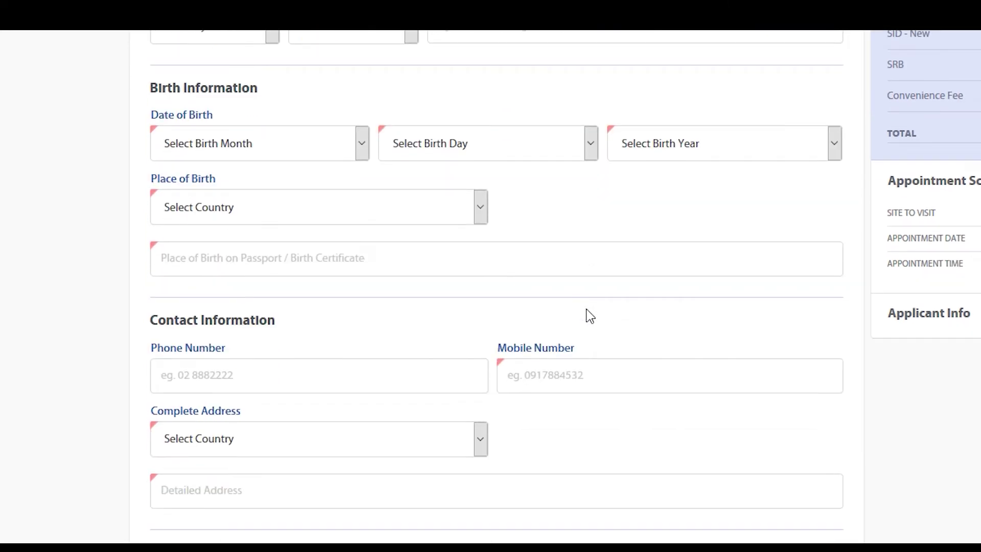
{"action": "scroll", "coordinate": [588, 317], "scroll_direction": "down", "scroll_amount": 5}
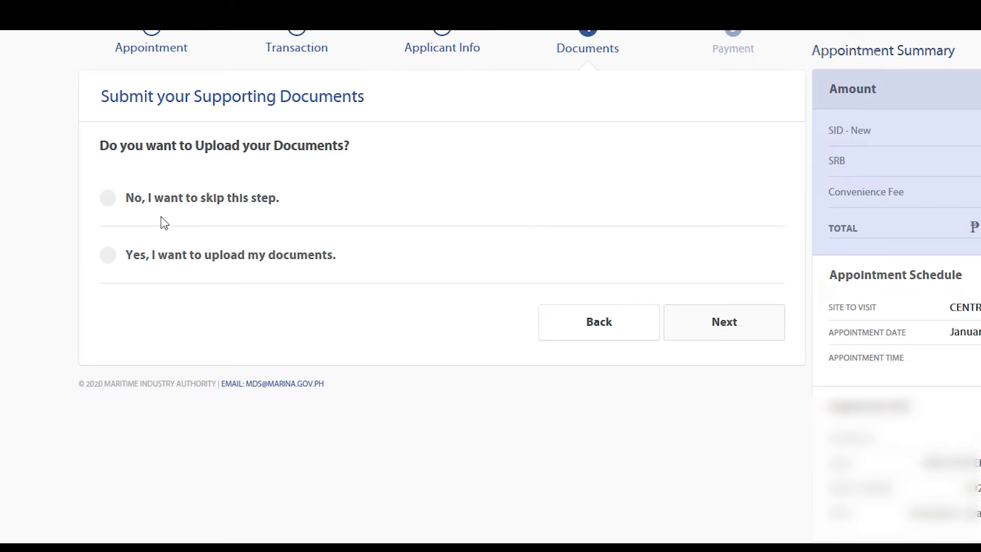
Step: Choose 'Yes, I want to upload my documents.' to show the document upload slots
{"action": "left_click", "coordinate": [124, 260]}
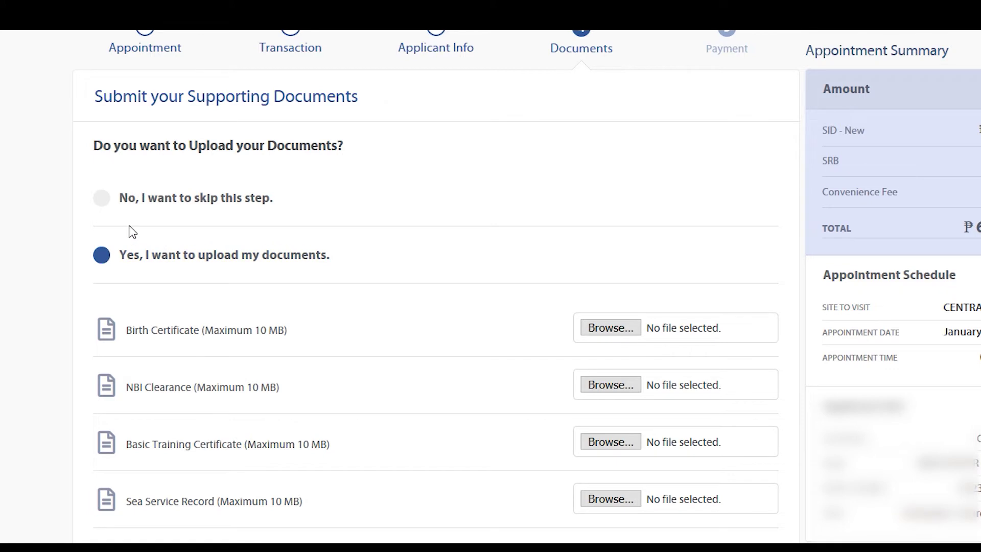
Step: Settle on 'No, I want to skip this step.' for documents and proceed to Payment
{"action": "left_click", "coordinate": [107, 203]}
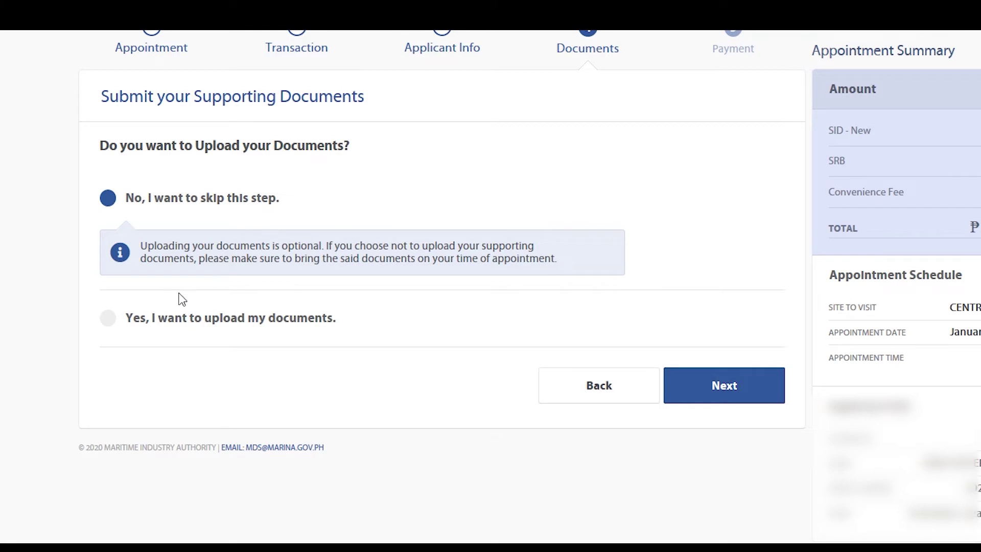
{"action": "left_click", "coordinate": [110, 323]}
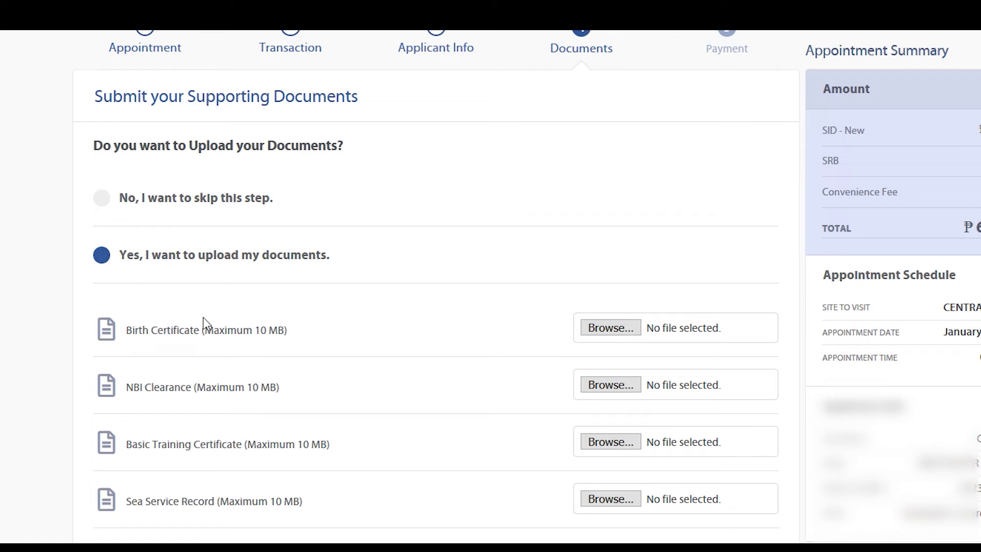
{"action": "left_click", "coordinate": [101, 204]}
{"action": "left_click", "coordinate": [718, 385]}
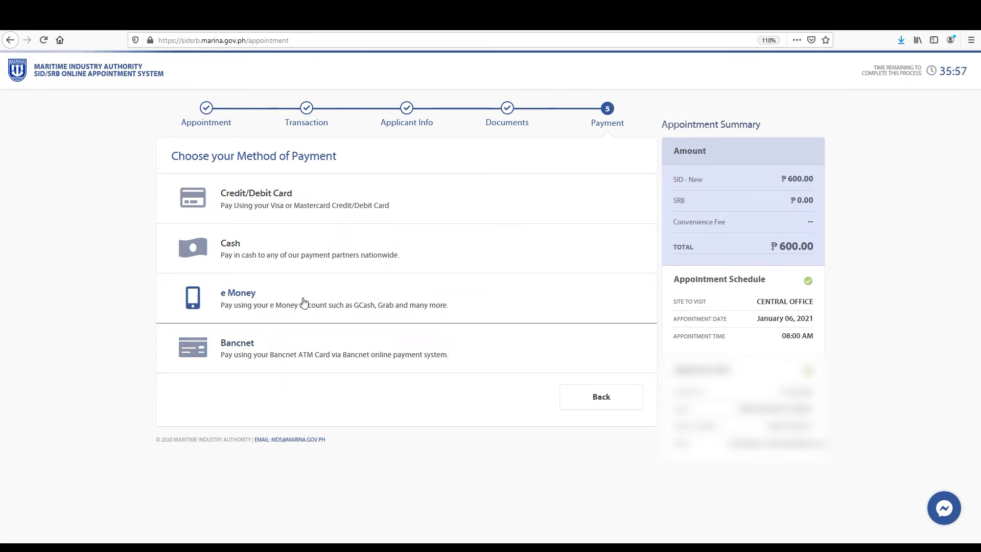
Step: Compare the e Money, Cash, Bancnet and Credit/Debit Card details, then select Credit/Debit Card
{"action": "left_click", "coordinate": [339, 306]}
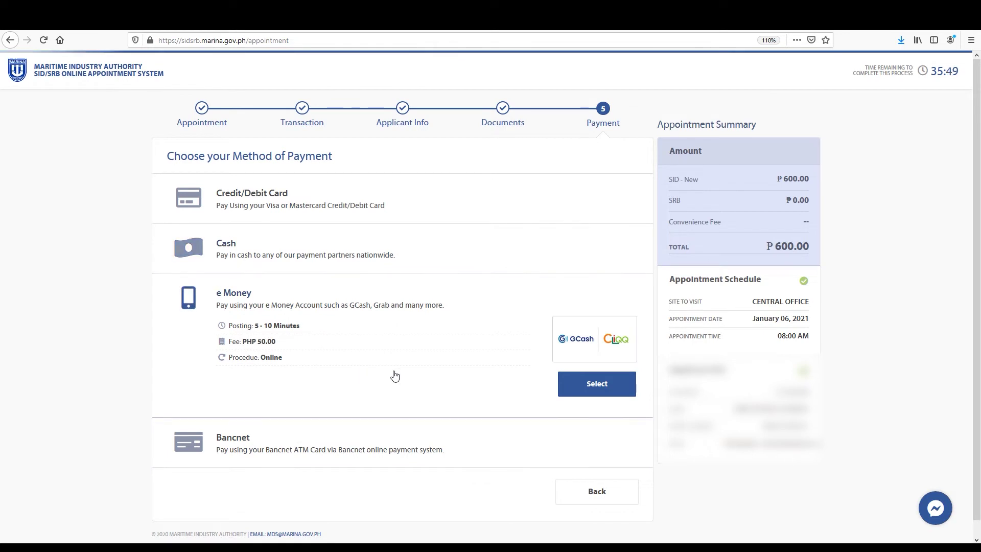
{"action": "left_click", "coordinate": [291, 200]}
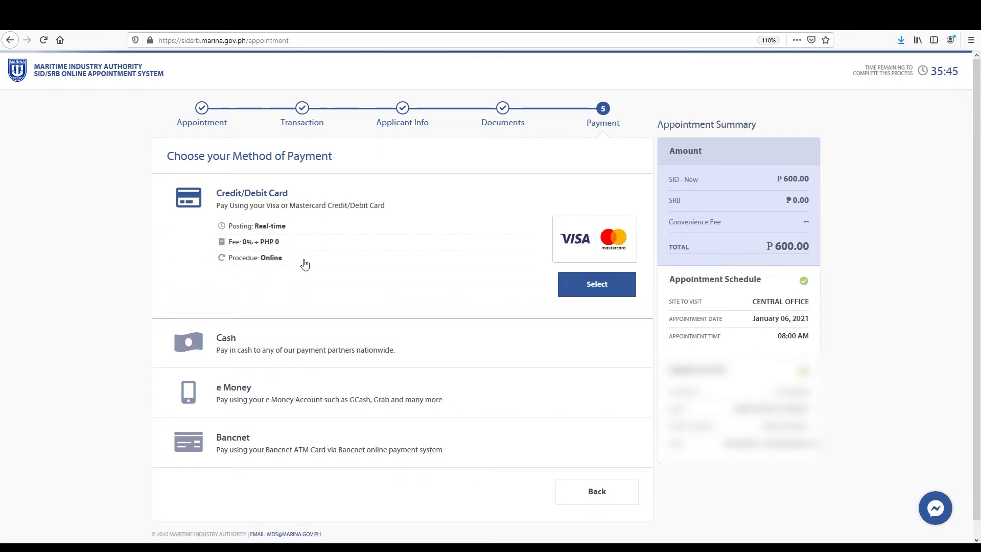
{"action": "left_click", "coordinate": [406, 346]}
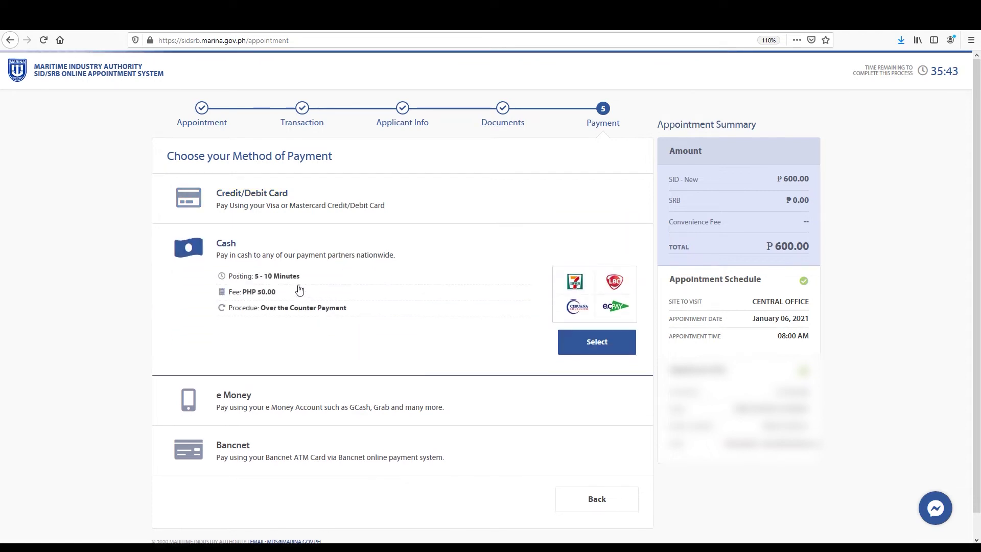
{"action": "left_click", "coordinate": [287, 401]}
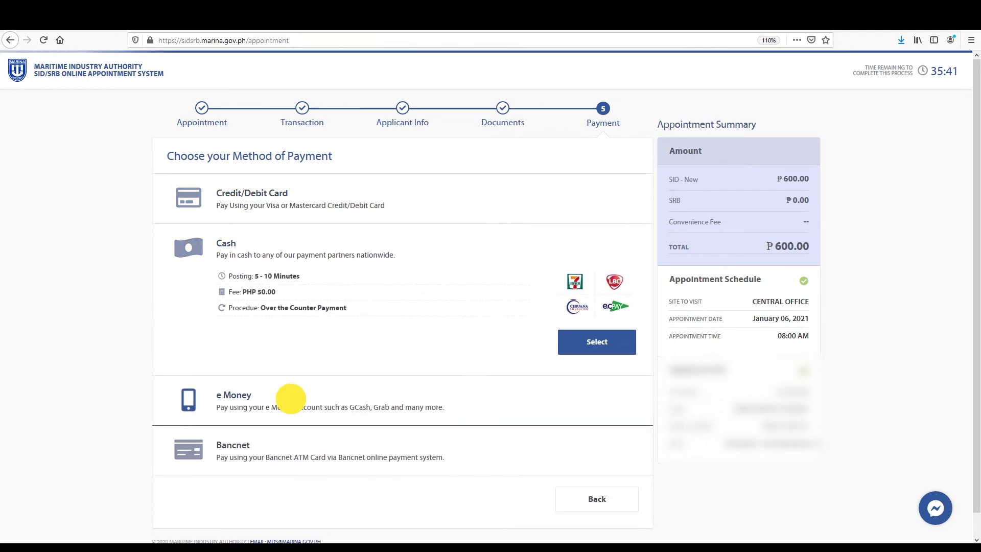
{"action": "left_click", "coordinate": [302, 449]}
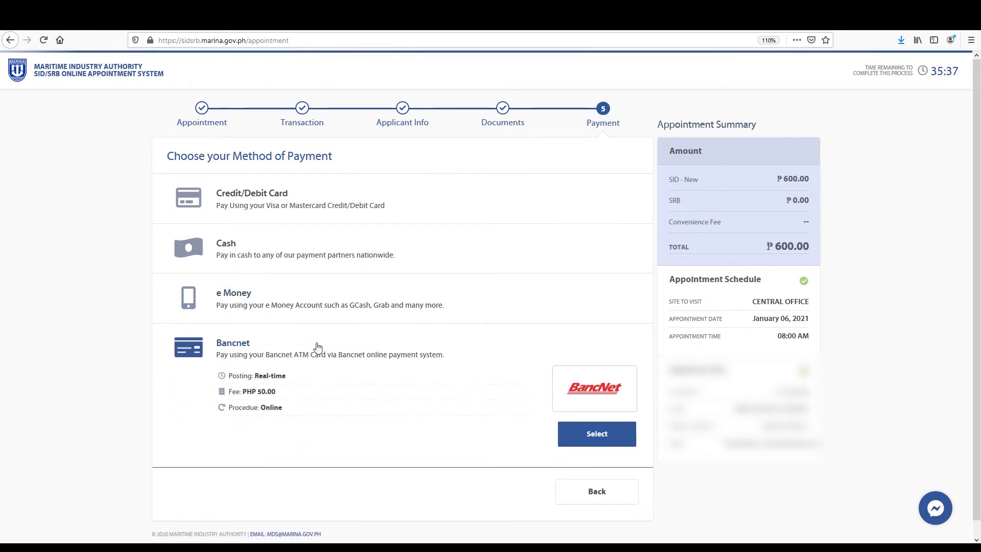
{"action": "left_click", "coordinate": [329, 199]}
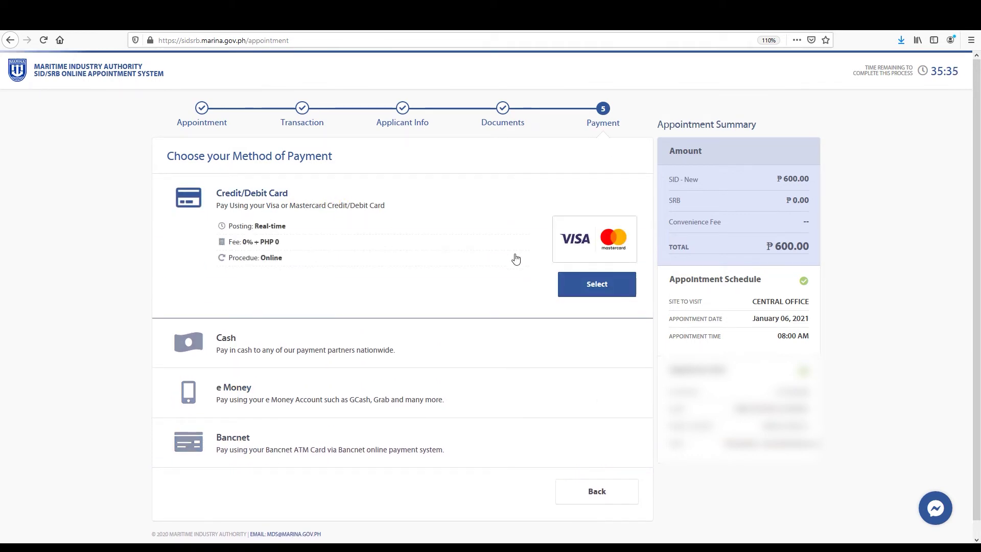
{"action": "left_click", "coordinate": [590, 290]}
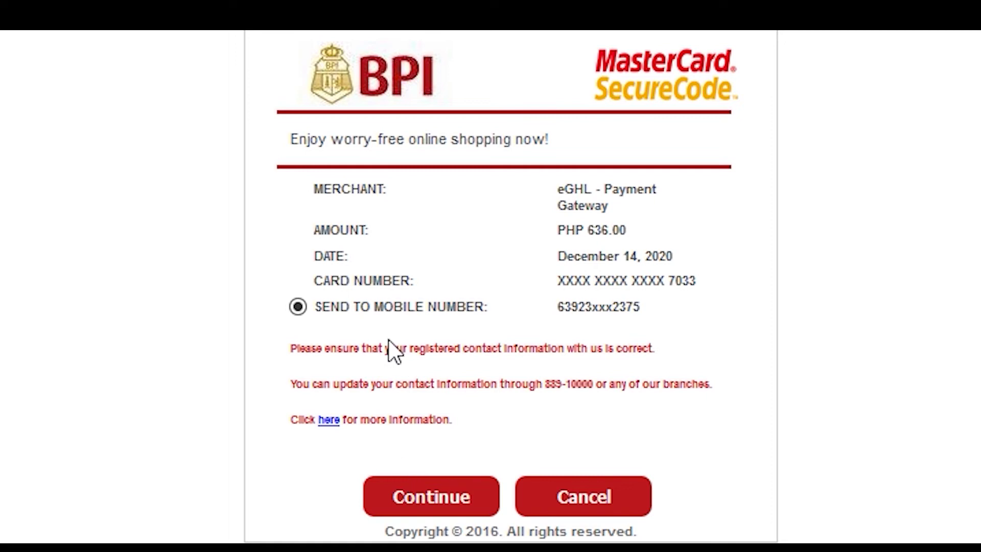
Step: Have the BPI one-time PIN sent to the phone, then enter and submit it
{"action": "left_click", "coordinate": [460, 477]}
{"action": "left_click", "coordinate": [639, 280]}
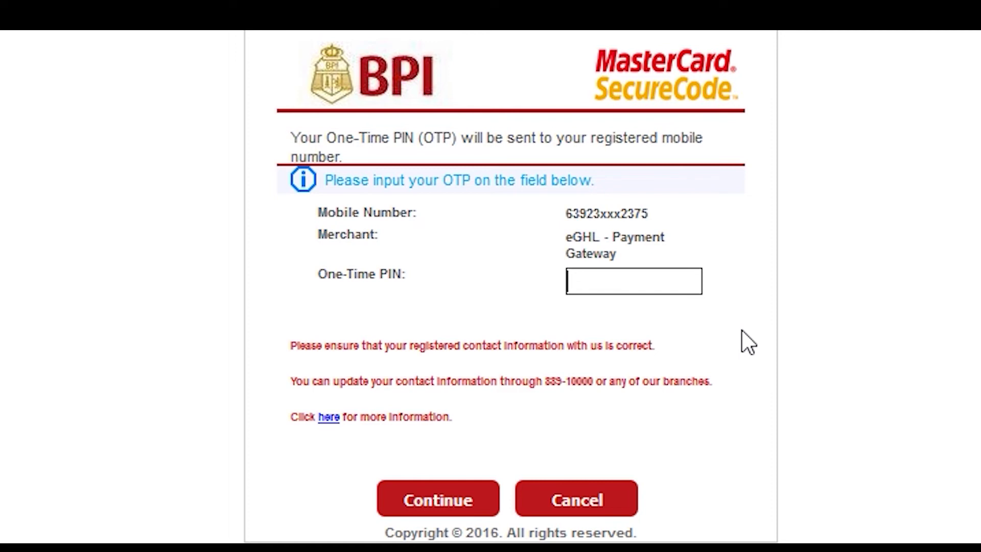
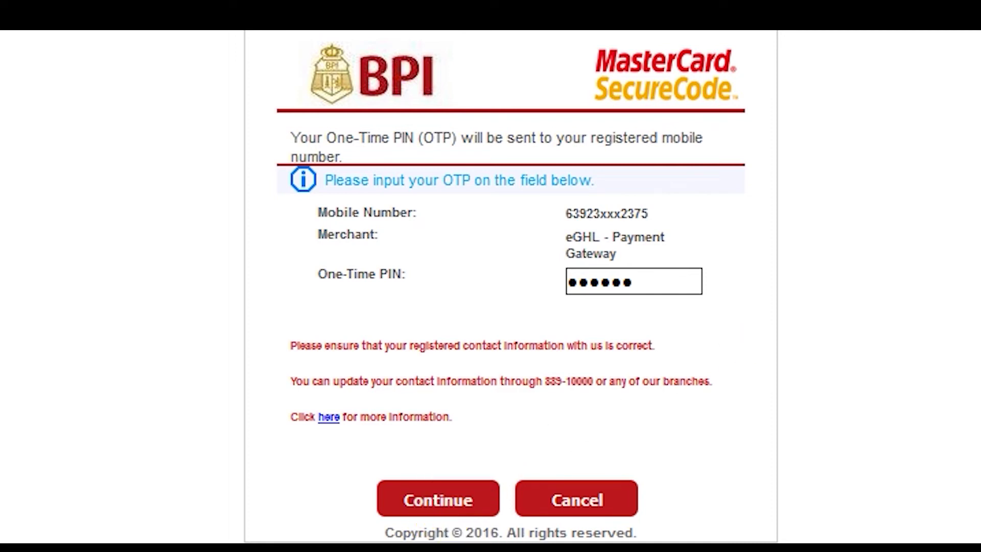
{"action": "key", "text": "Return"}
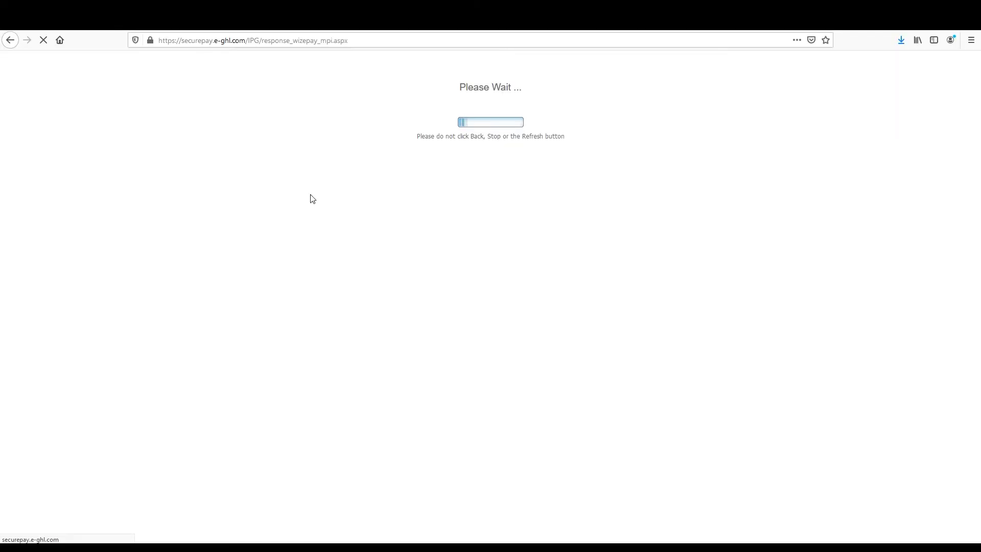